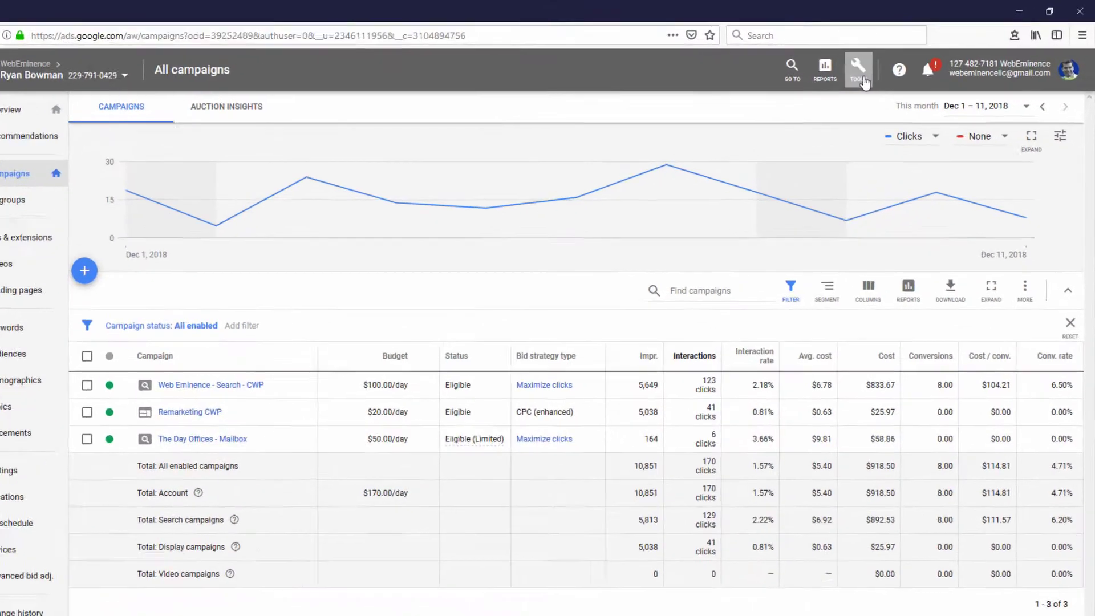
# Open the Google Ads tag details under Audience manager's Audience sources.
pyautogui.click(894, 70)
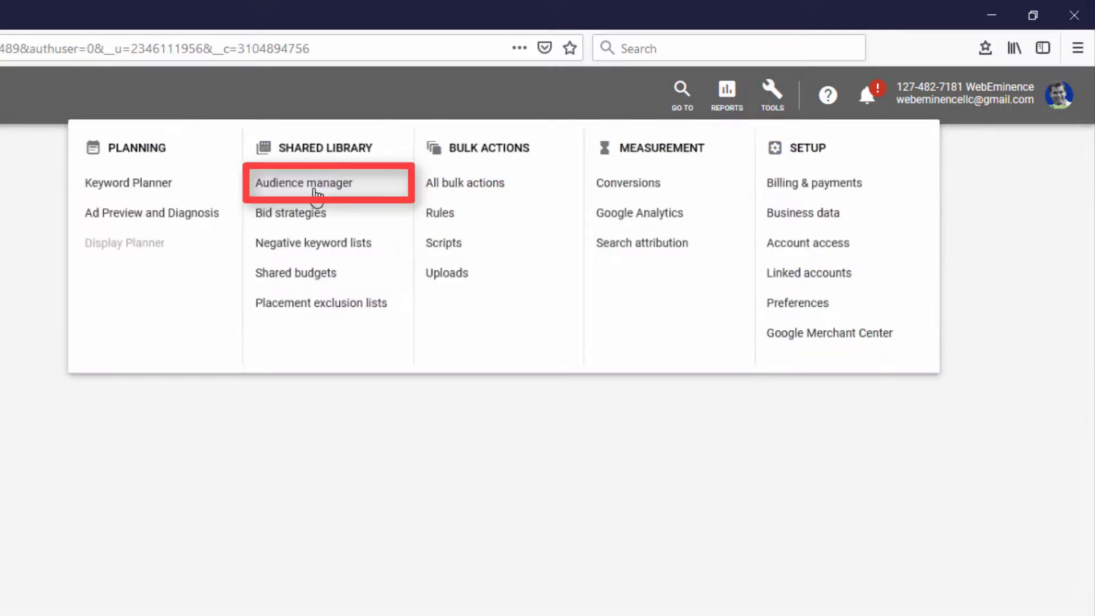
pyautogui.click(315, 196)
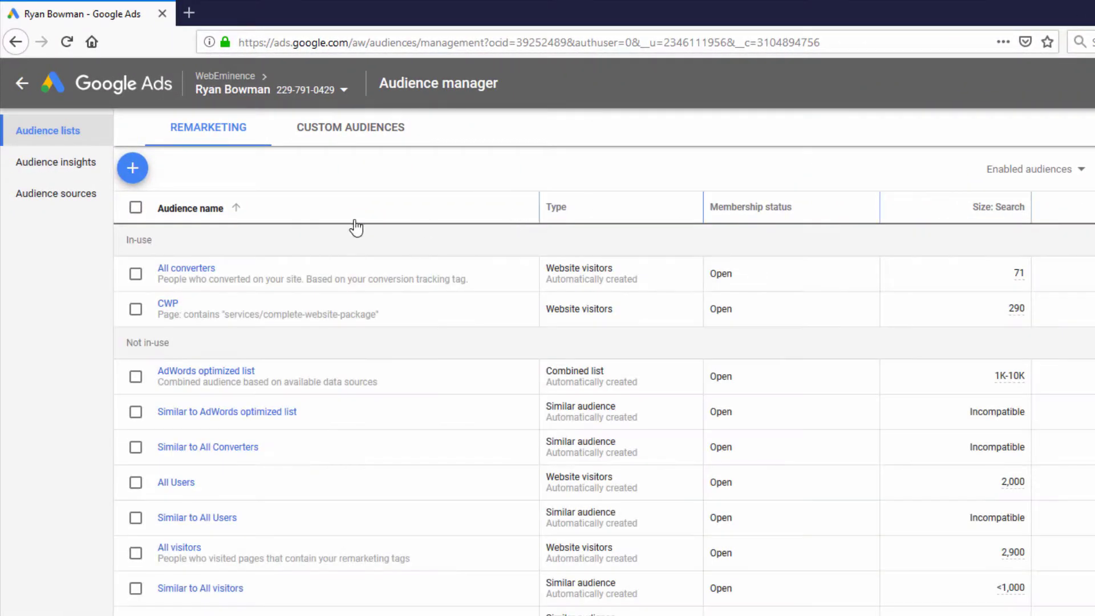
pyautogui.click(95, 213)
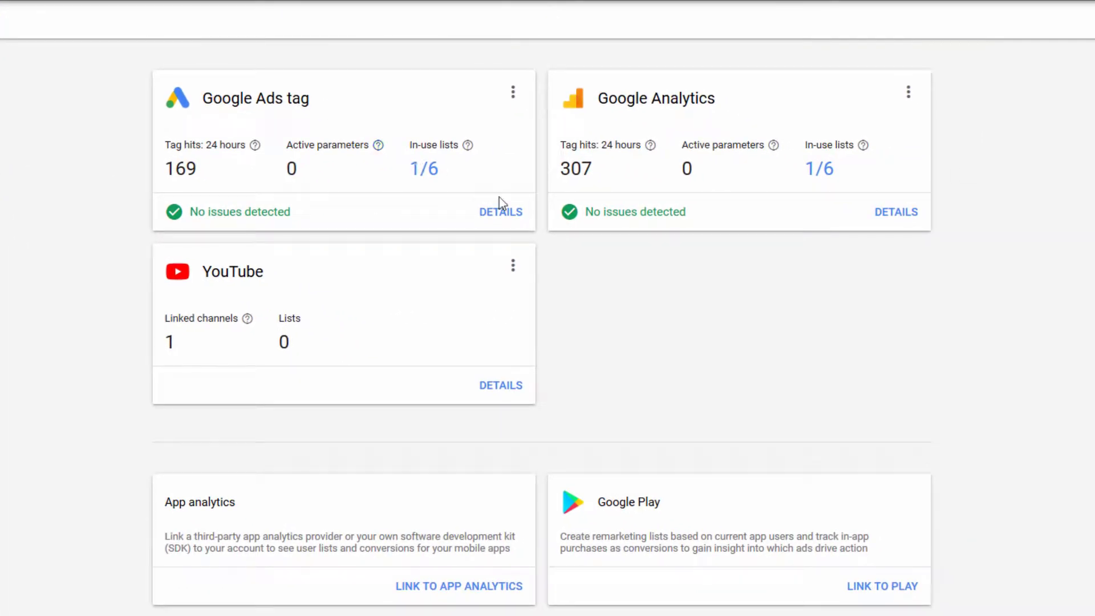
pyautogui.click(515, 219)
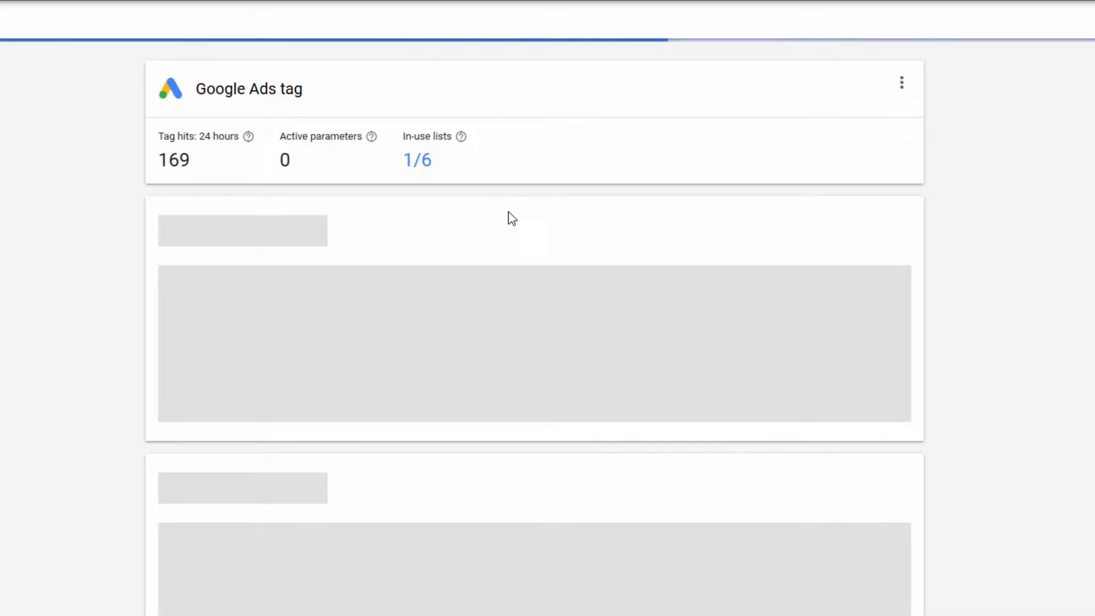
pyautogui.scroll(-2, 509, 208)
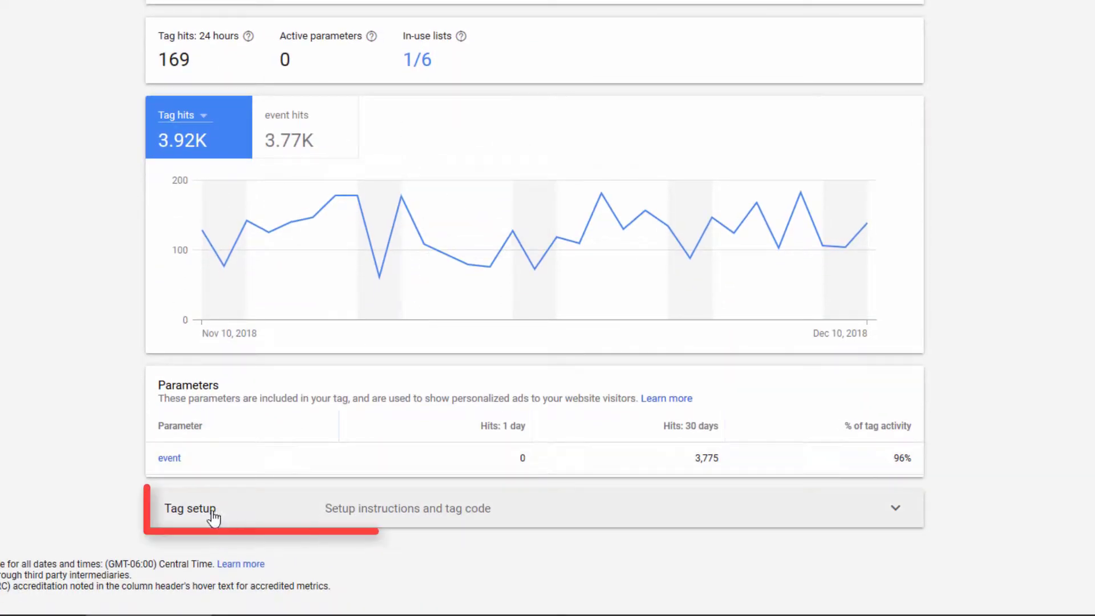
pyautogui.click(255, 512)
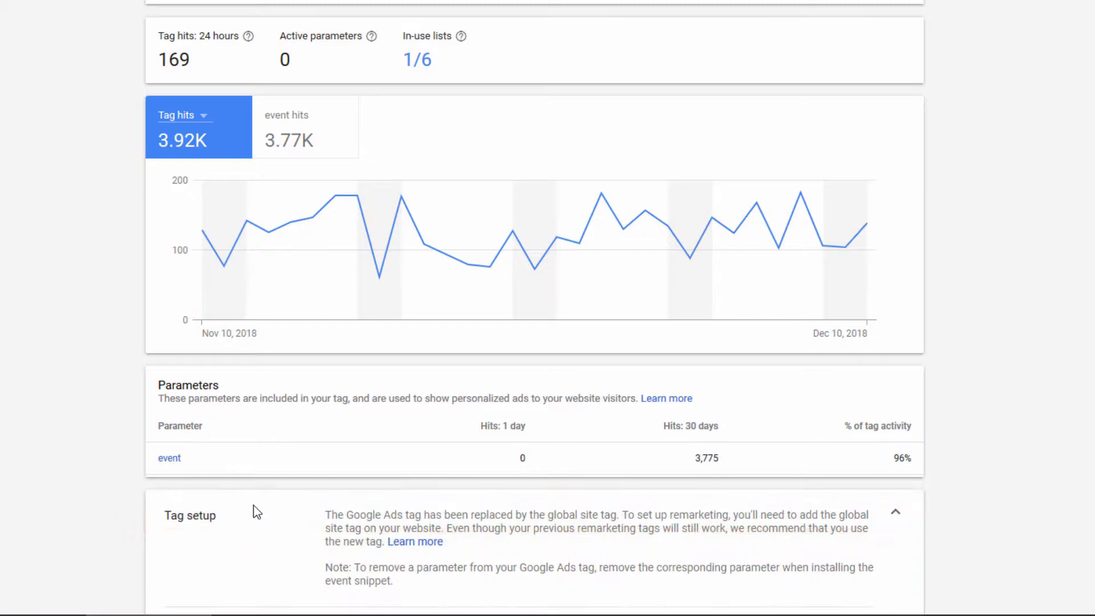
pyautogui.scroll(-2, 250, 509)
pyautogui.scroll(-3, 250, 509)
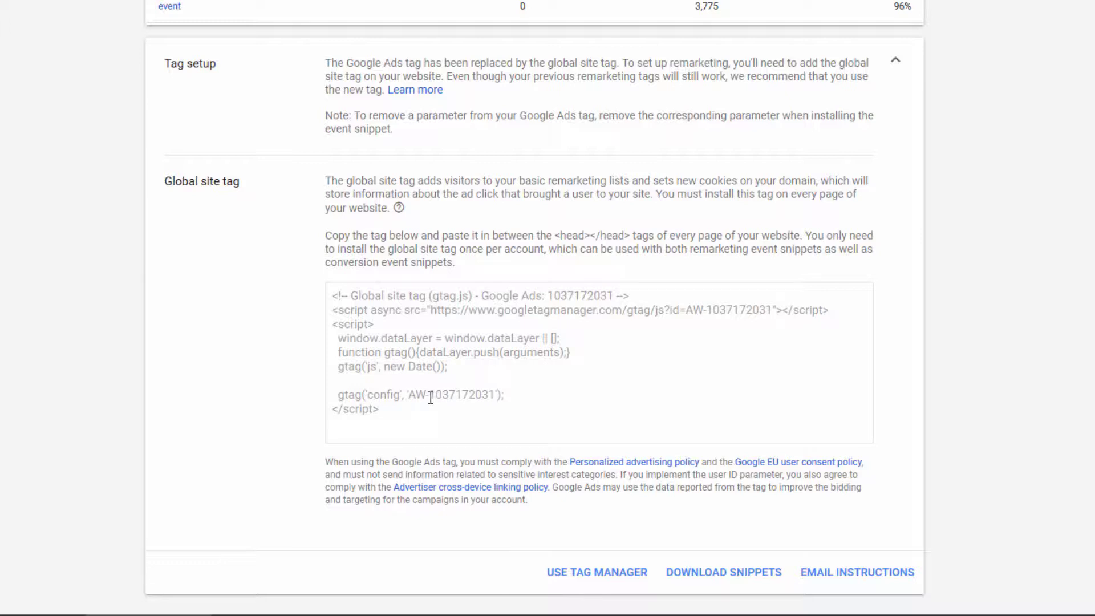
pyautogui.moveTo(429, 394); pyautogui.dragTo(496, 391)
pyautogui.rightClick(473, 399)
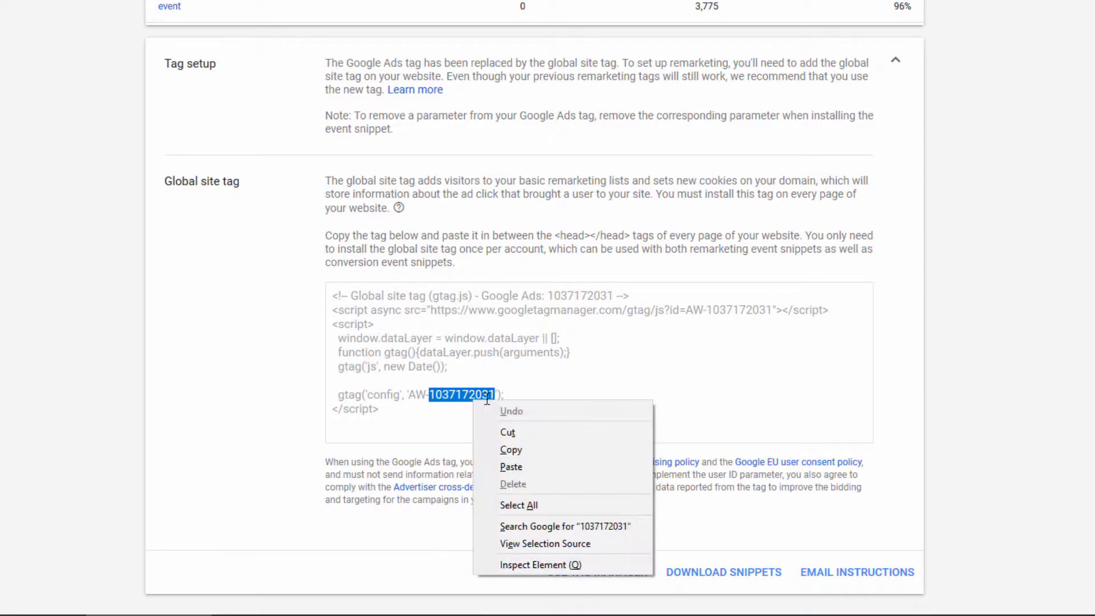
pyautogui.click(543, 451)
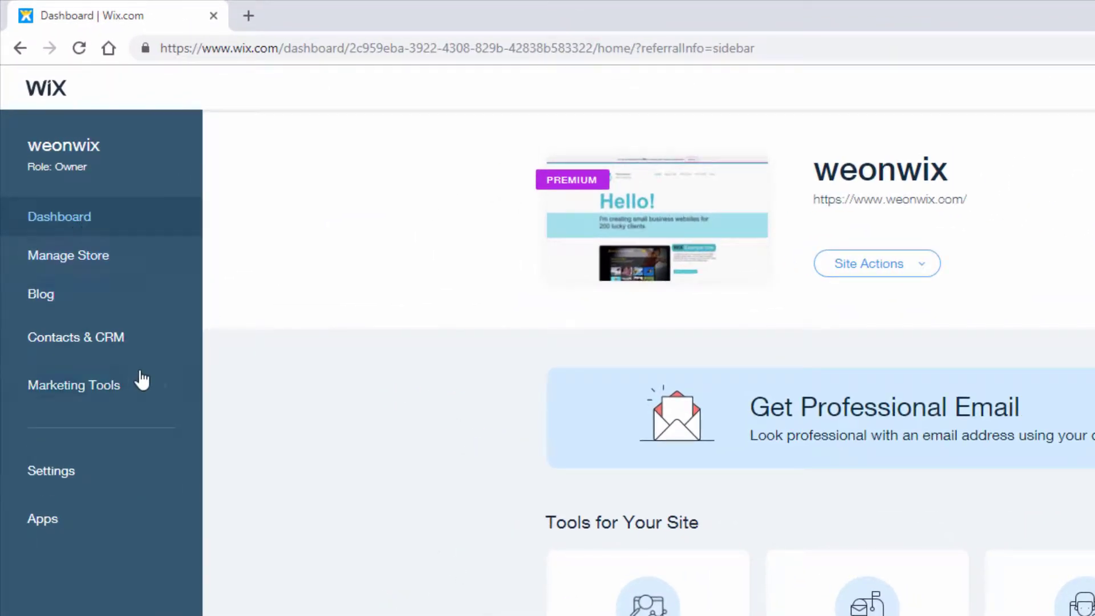
# Go to Wix Marketing Integrations and start the Google Ads integration setup.
pyautogui.click(132, 385)
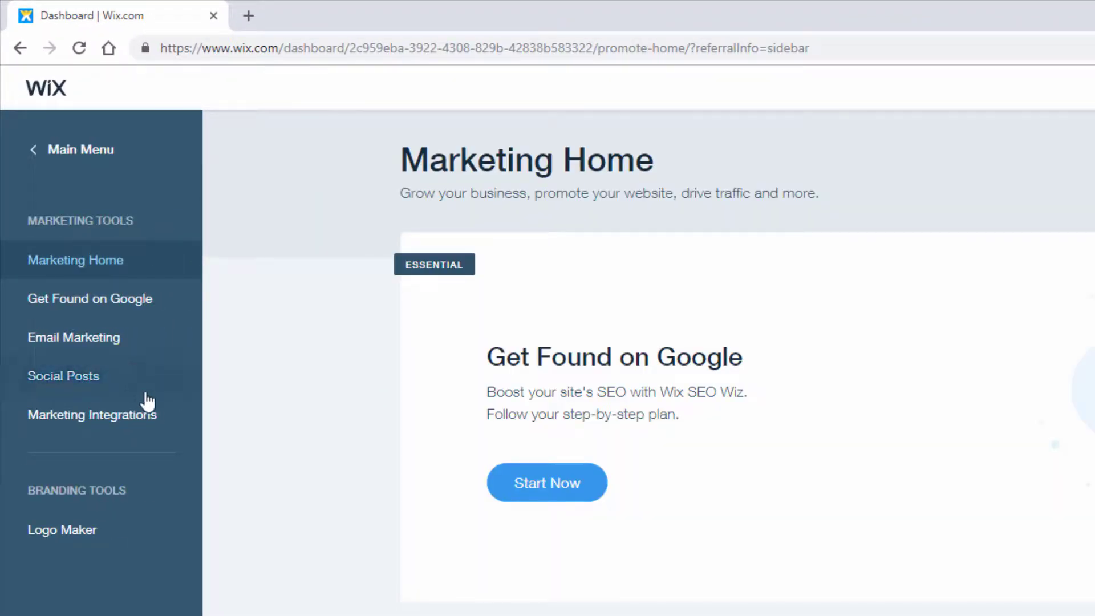
pyautogui.click(159, 417)
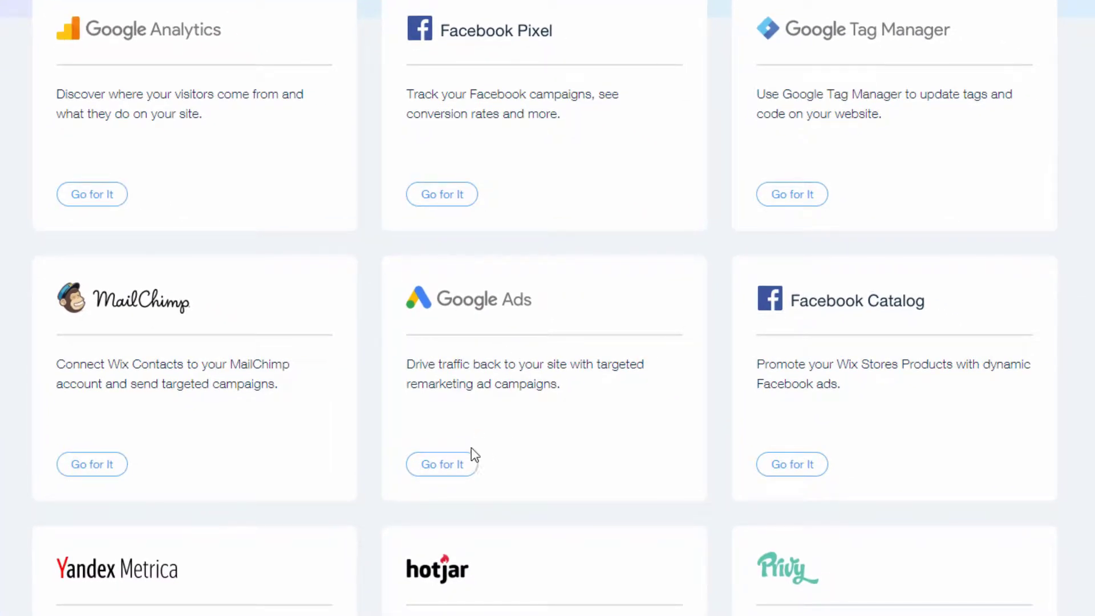
pyautogui.click(445, 469)
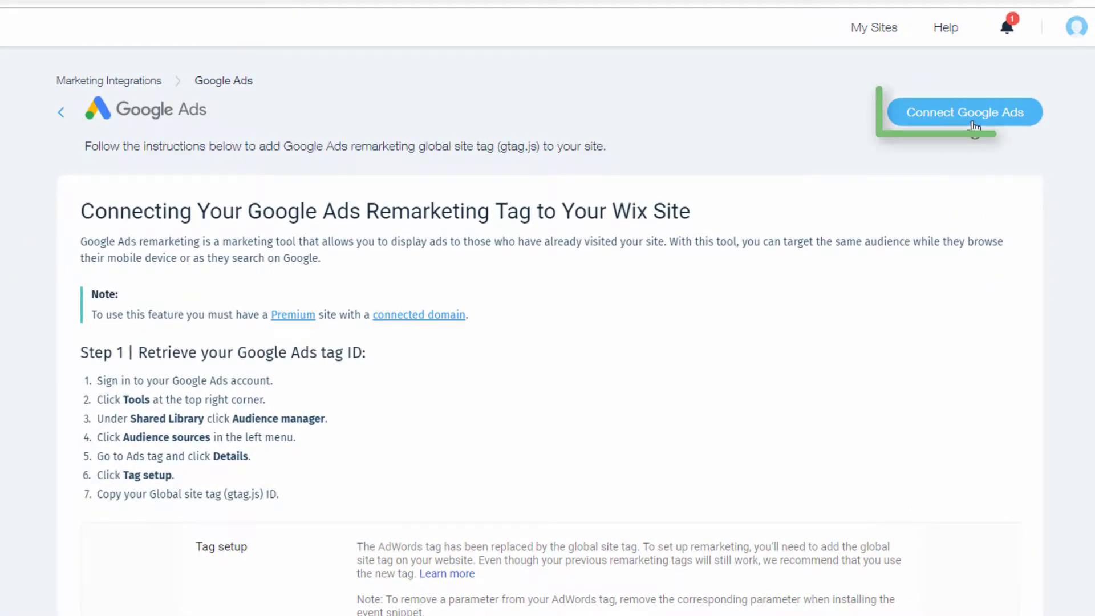
pyautogui.click(974, 126)
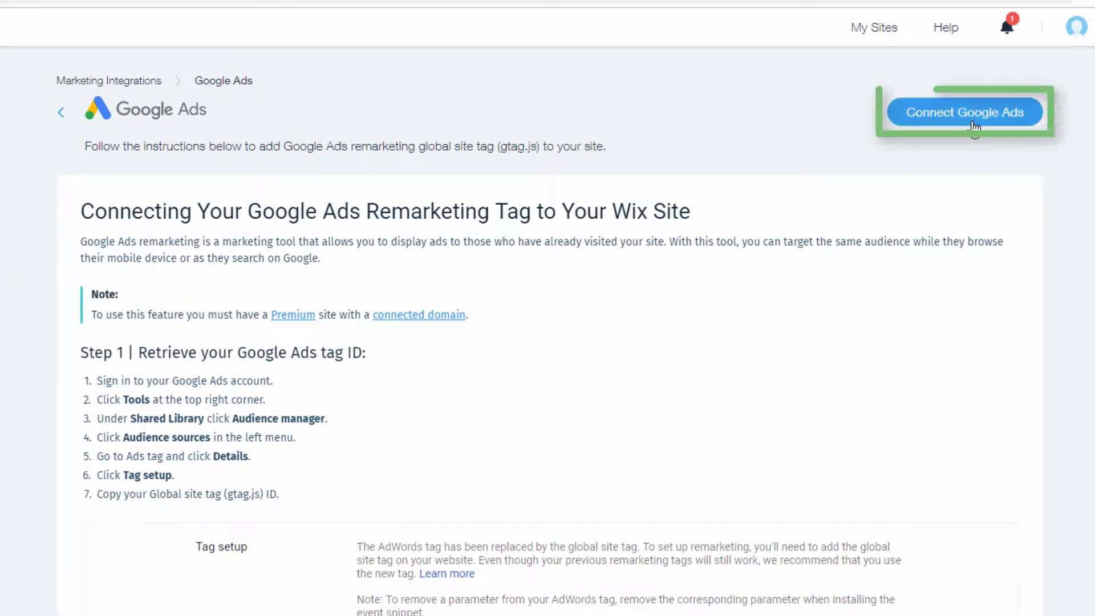
pyautogui.rightClick(290, 400)
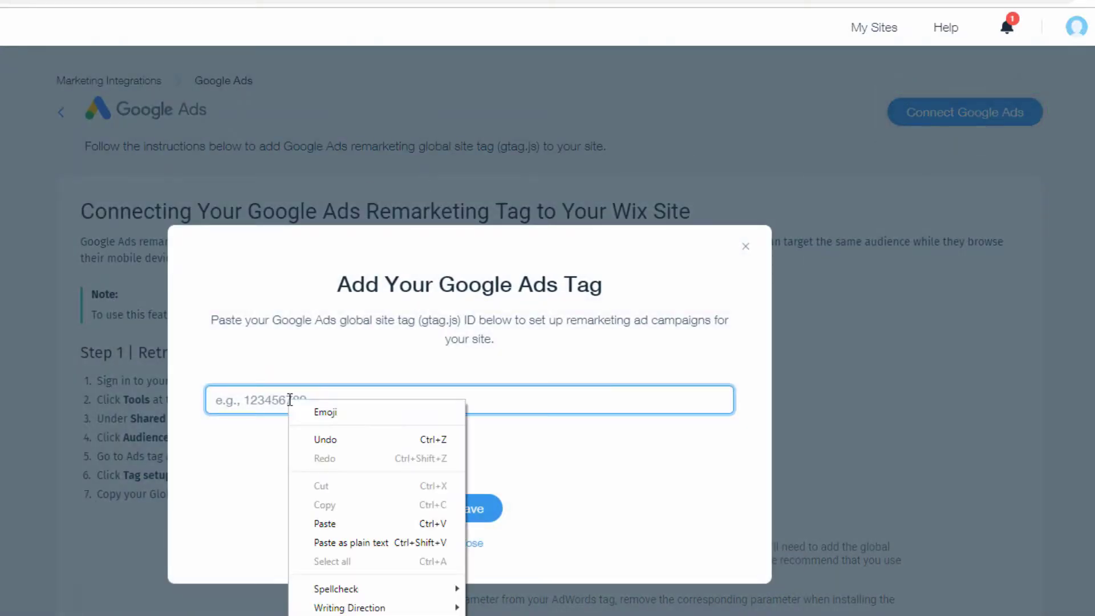
pyautogui.click(325, 524)
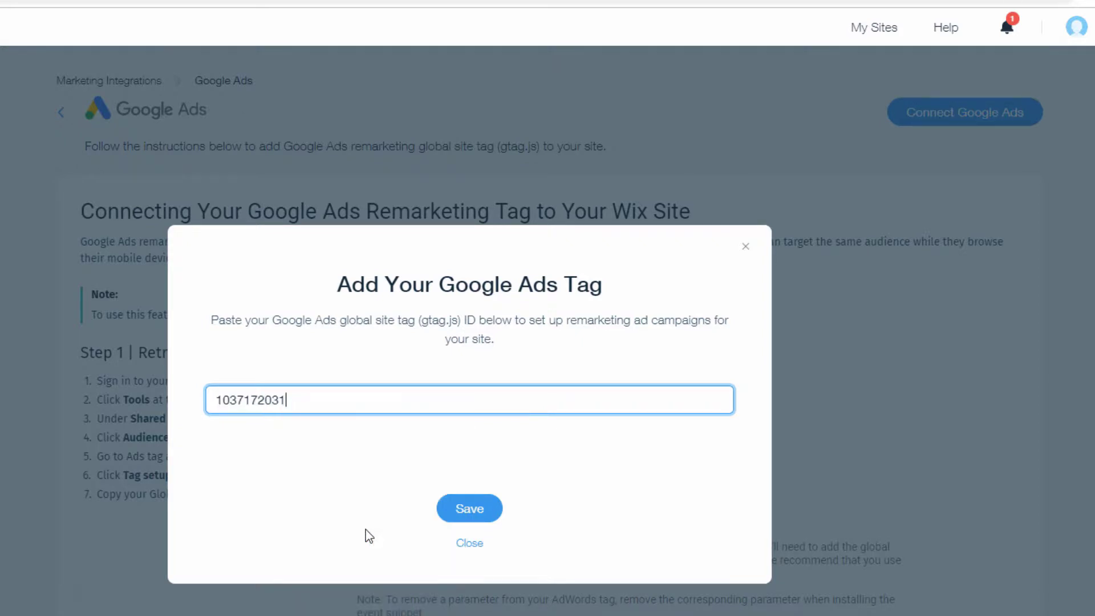
pyautogui.press('Home')
pyautogui.click(473, 515)
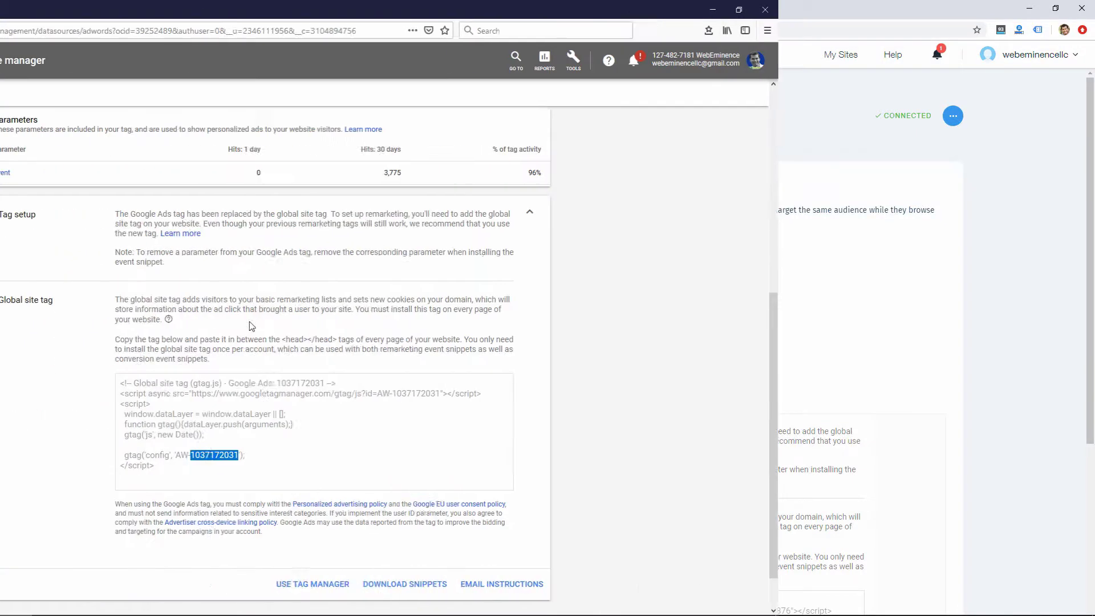
pyautogui.scroll(5, 331, 411)
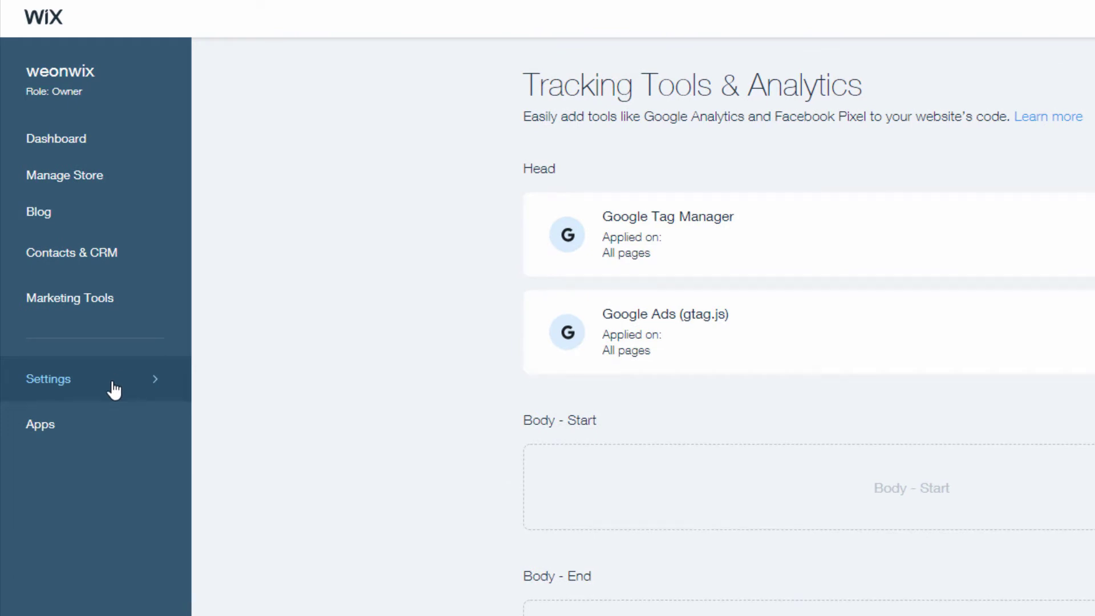
# Open Settings > Tracking & Analytics and close the New Tool Custom form unused.
pyautogui.click(115, 385)
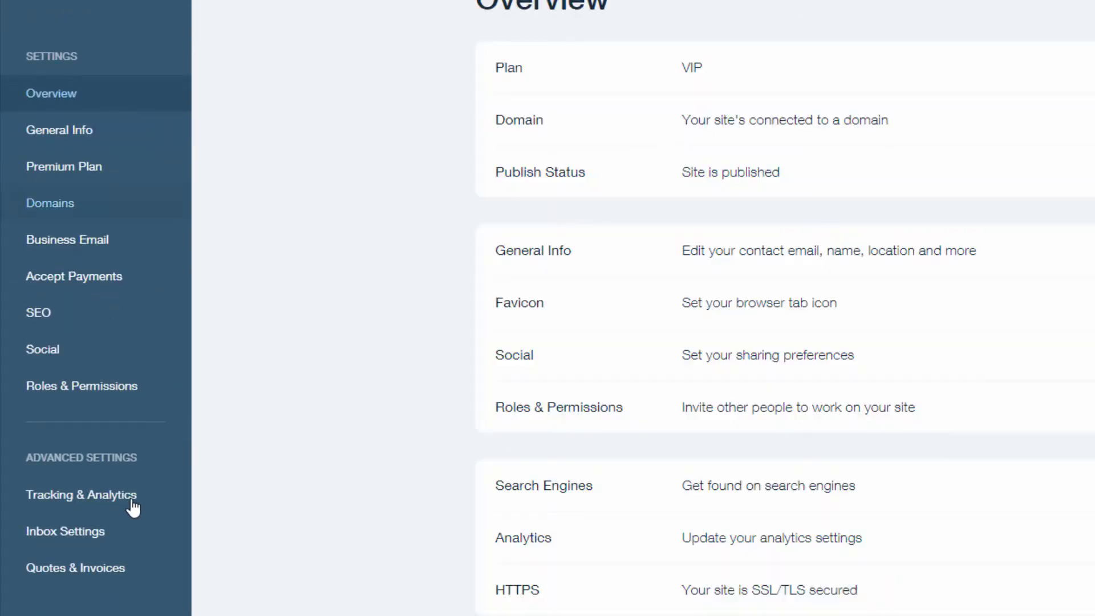
pyautogui.click(130, 505)
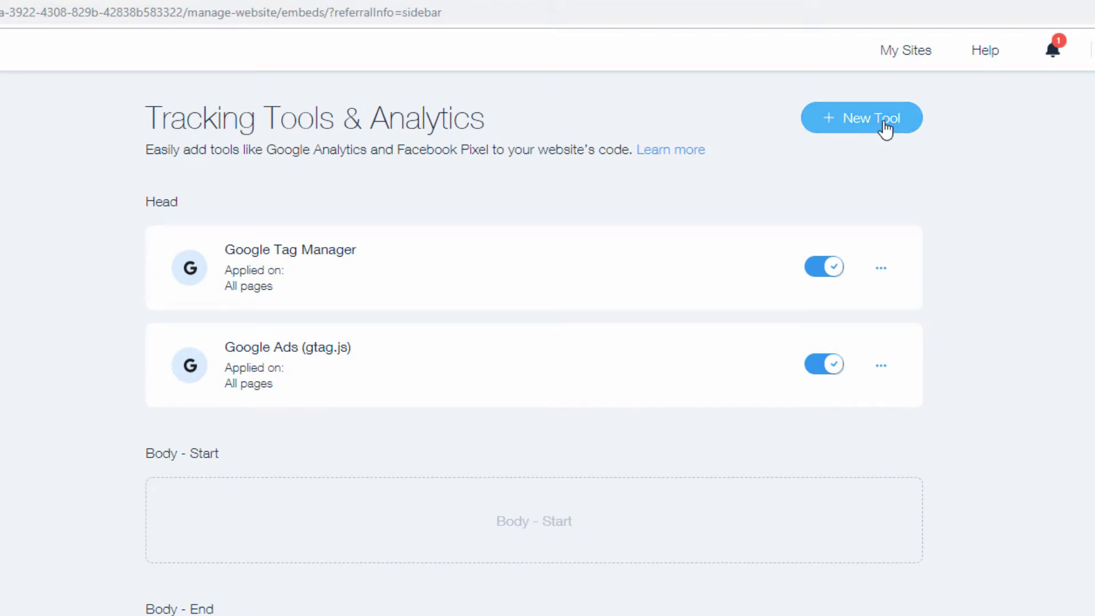
pyautogui.click(887, 129)
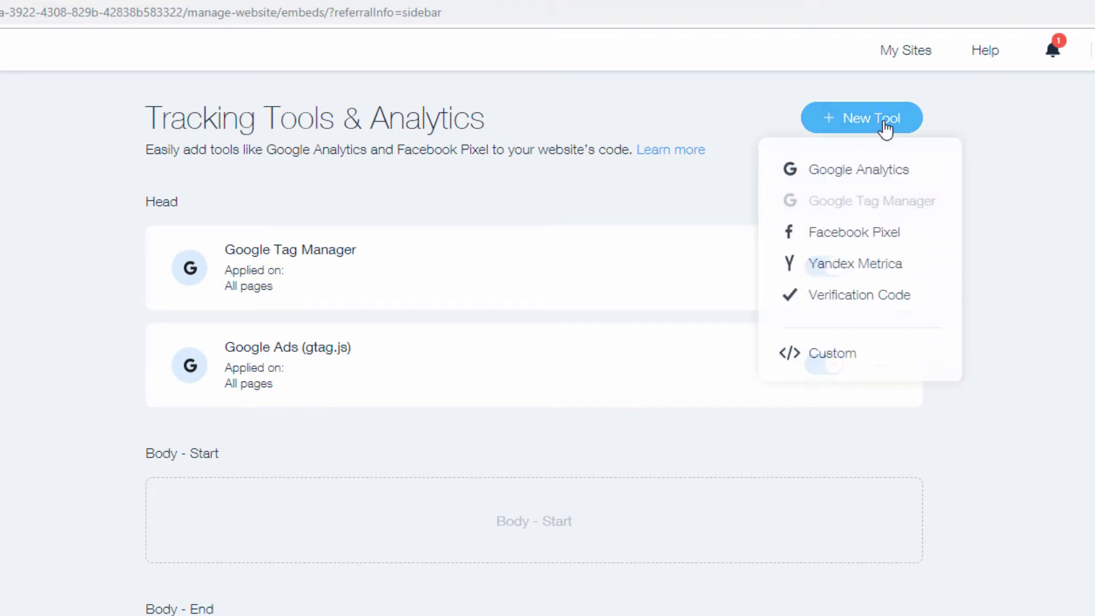
pyautogui.click(884, 363)
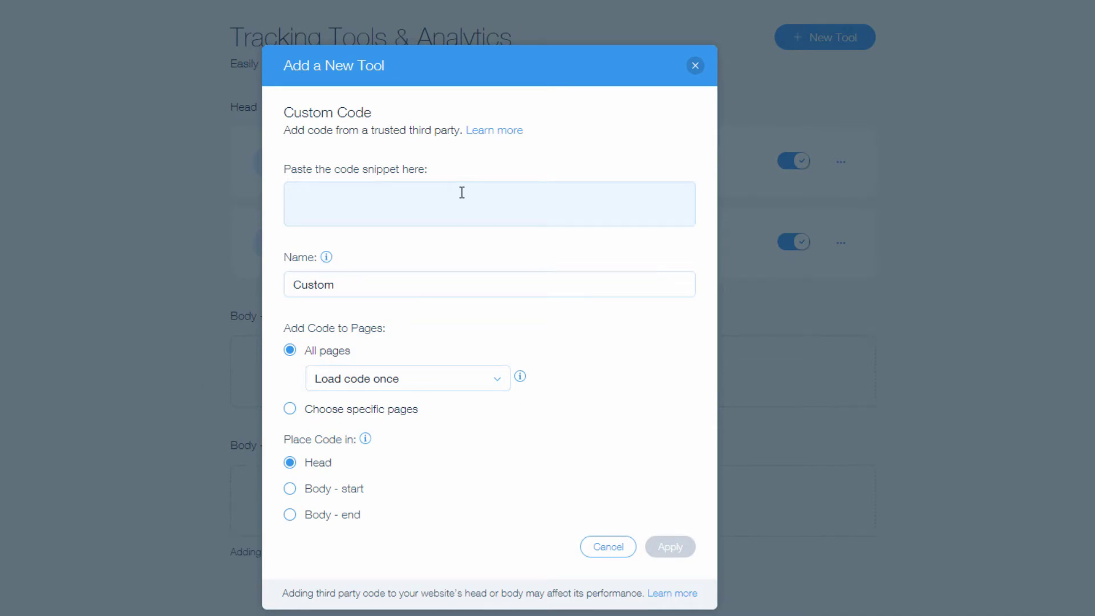
pyautogui.click(695, 67)
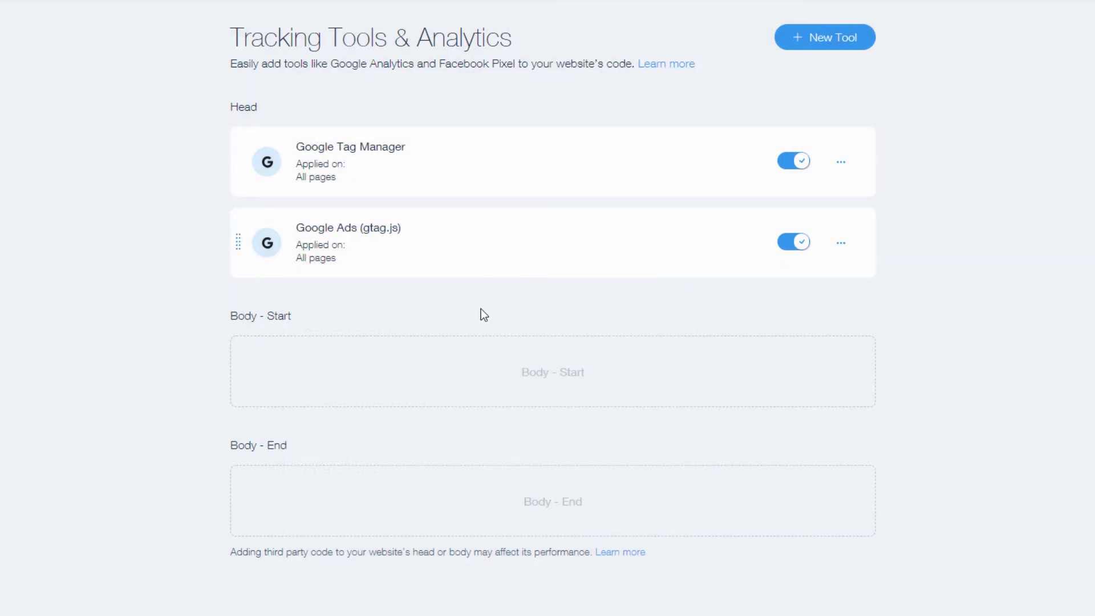